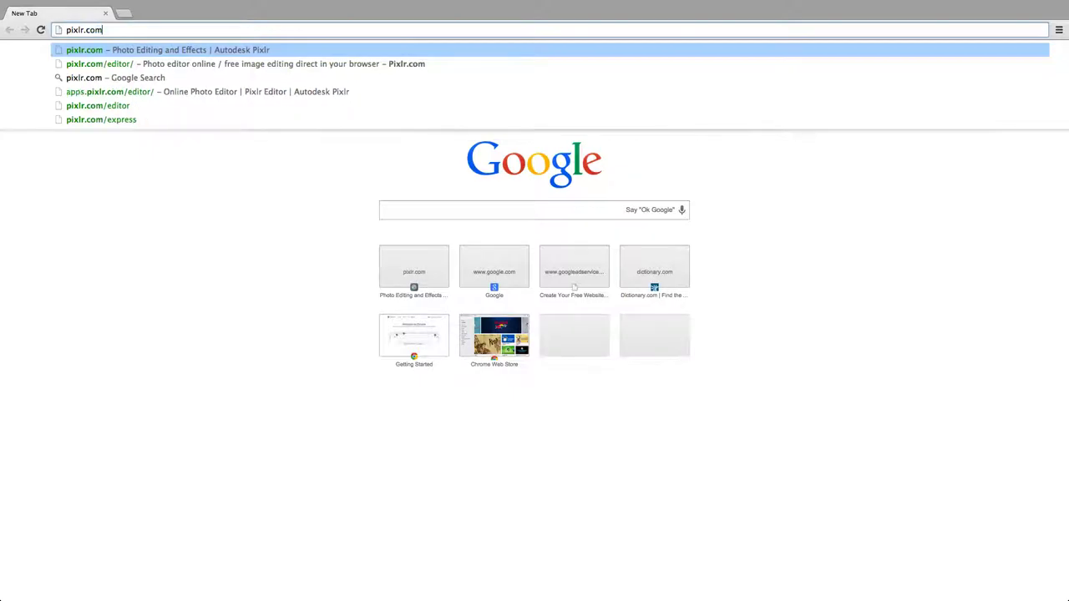
Step: Go to pixlr.com and launch the Pixlr Editor web app
key(Return)
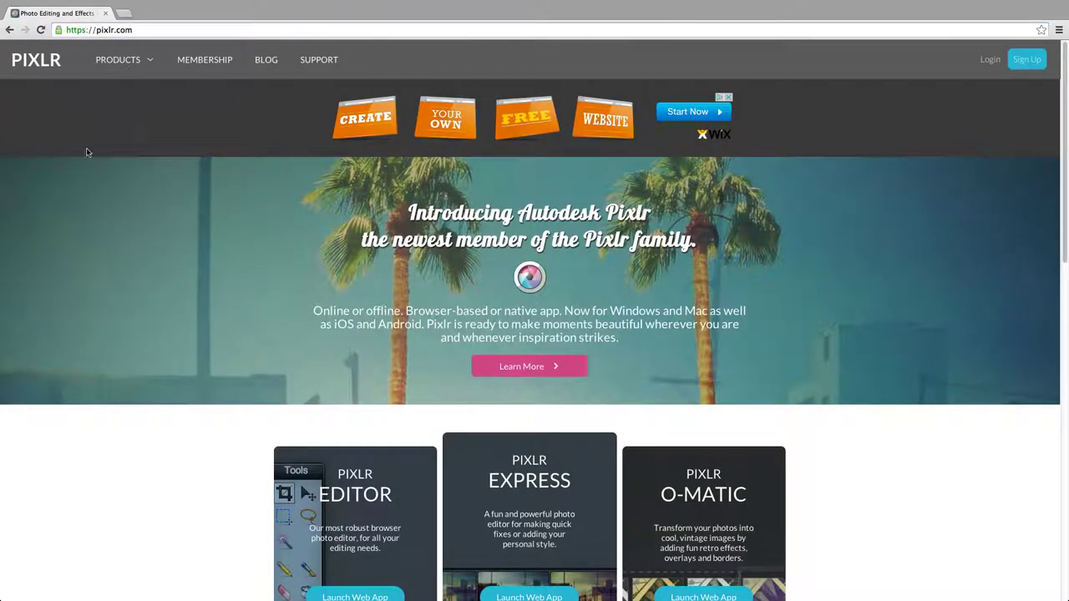
scroll(264, 288, down, 5)
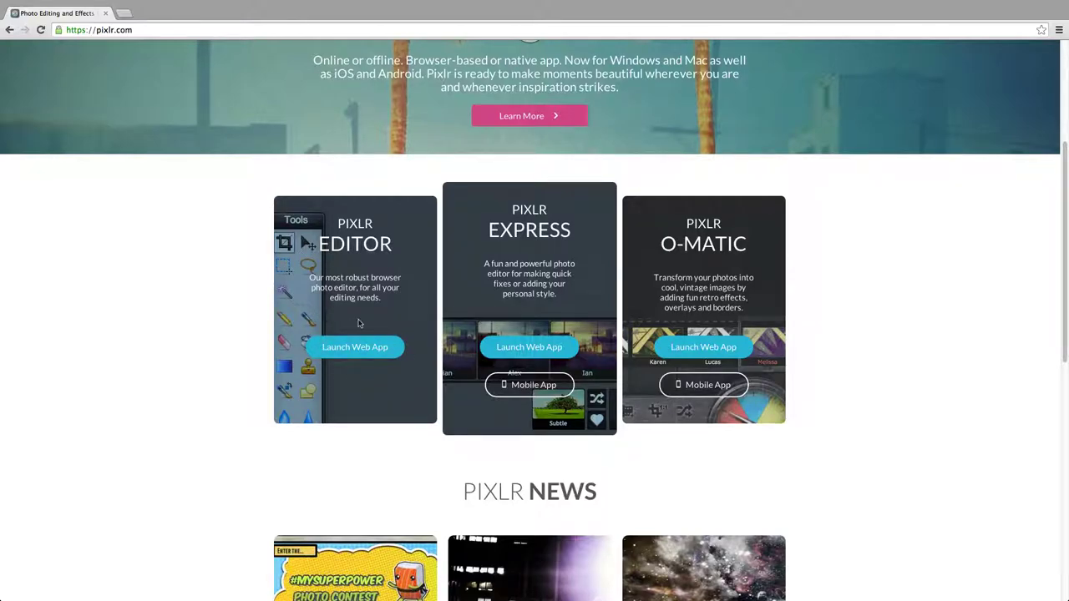
click(349, 346)
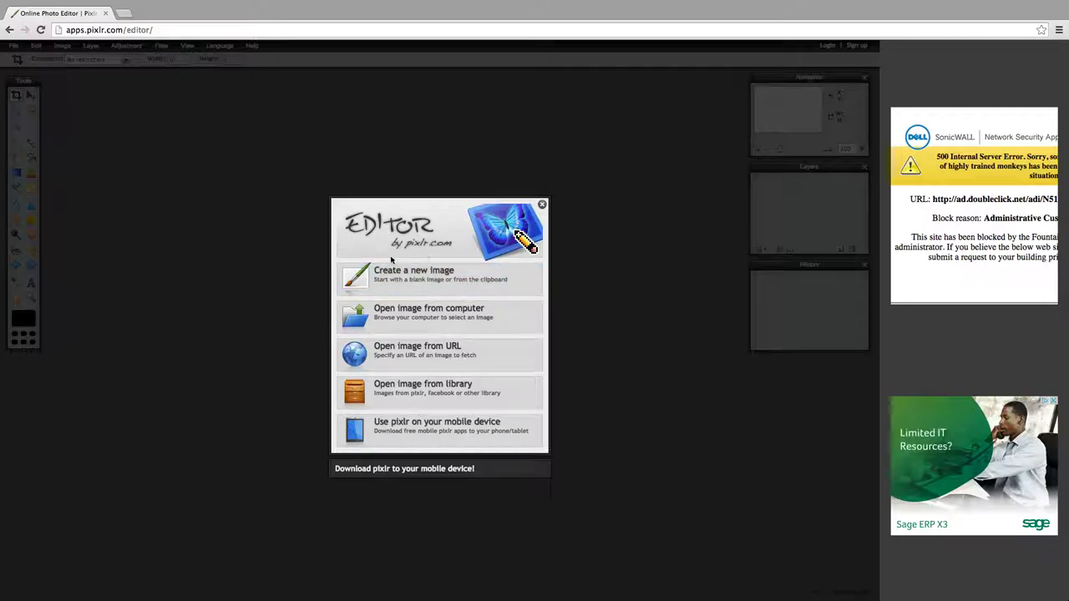
Step: Create a blank image 600 px wide and 800 px high, and maximize its document window
click(428, 276)
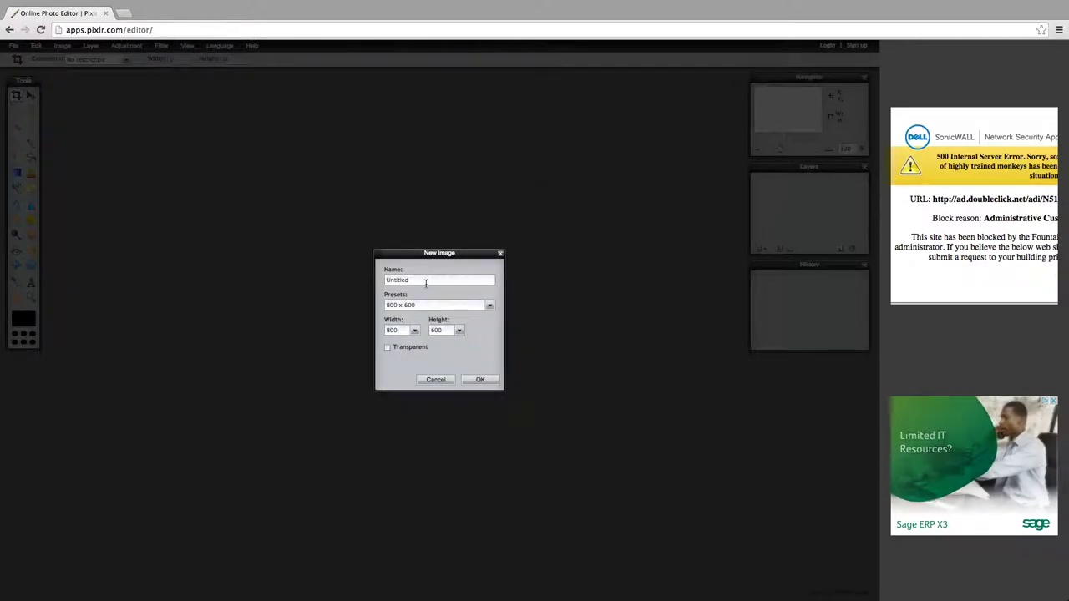
click(397, 331)
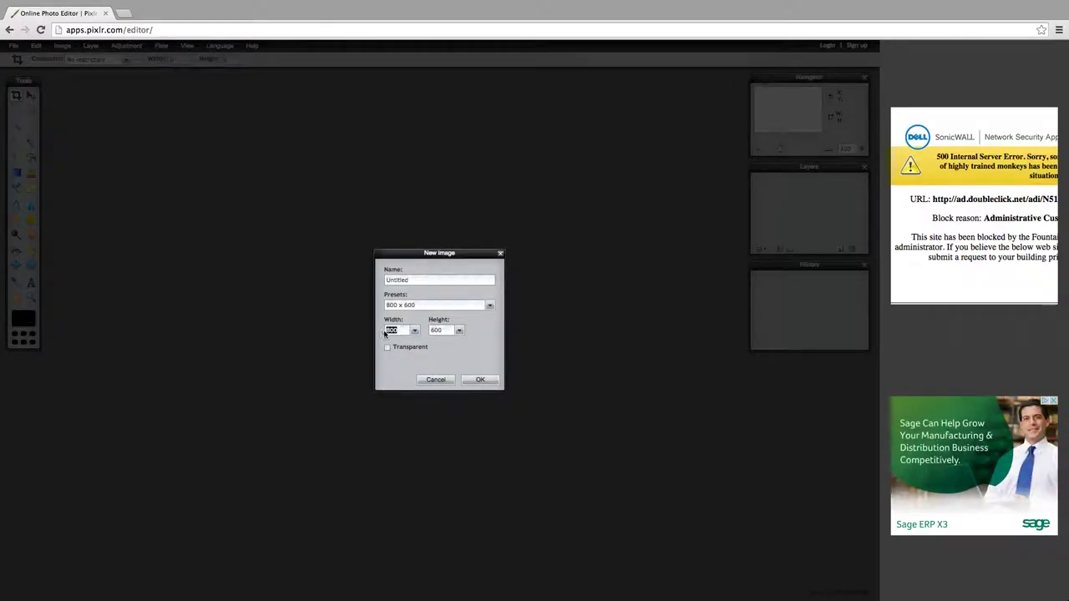
text(600)
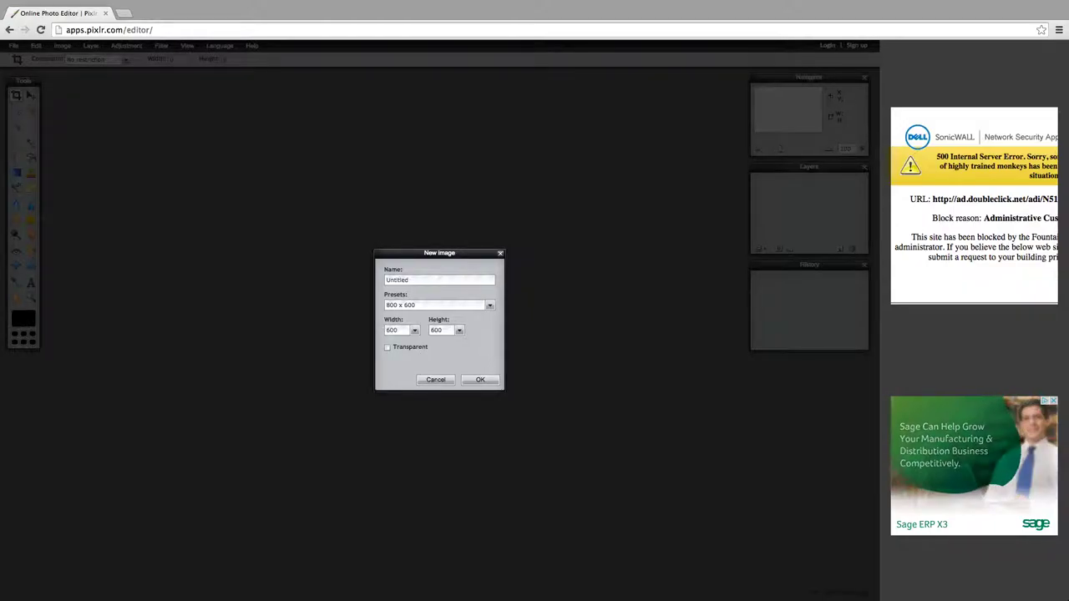
key(Tab)
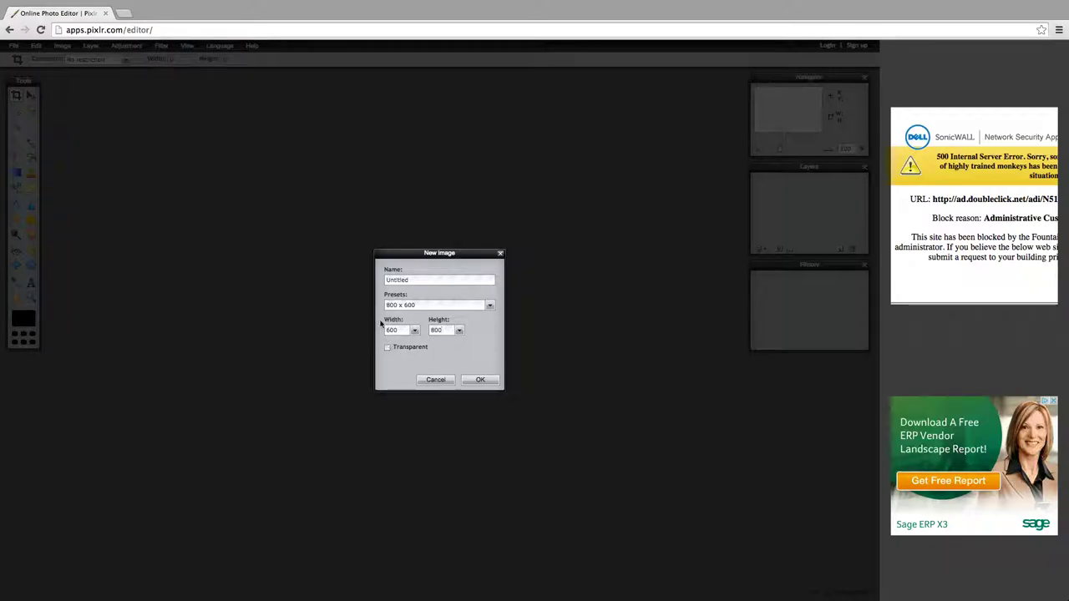
click(470, 383)
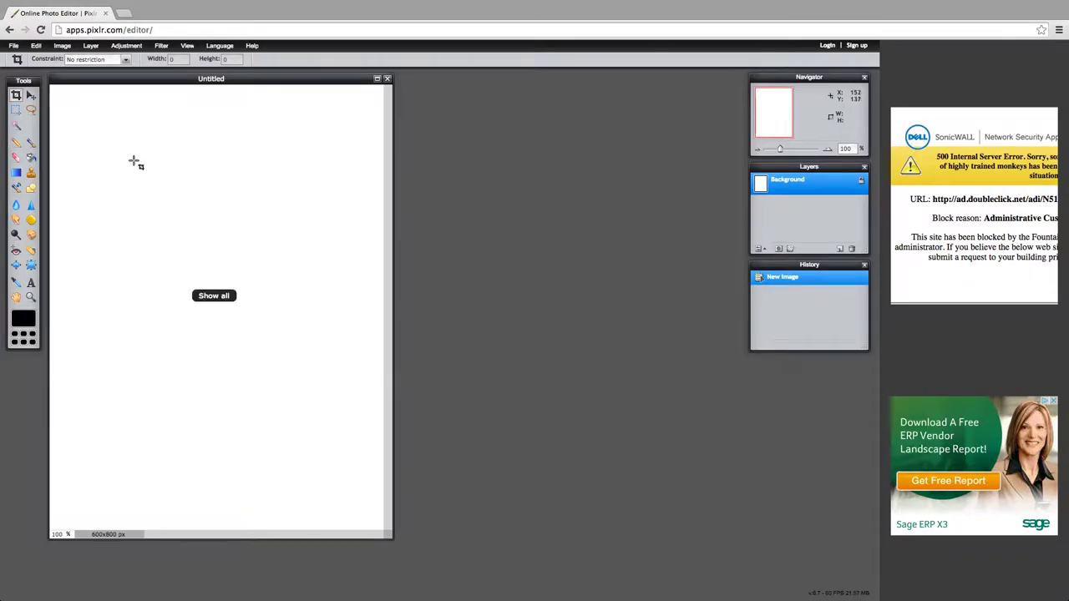
drag(332, 83, 496, 93)
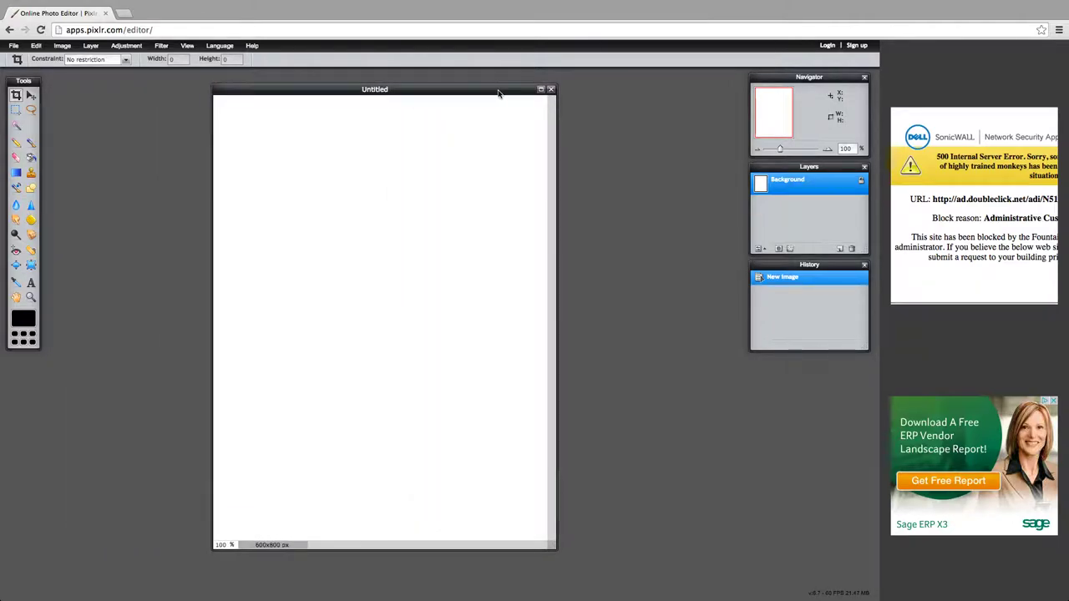
click(541, 89)
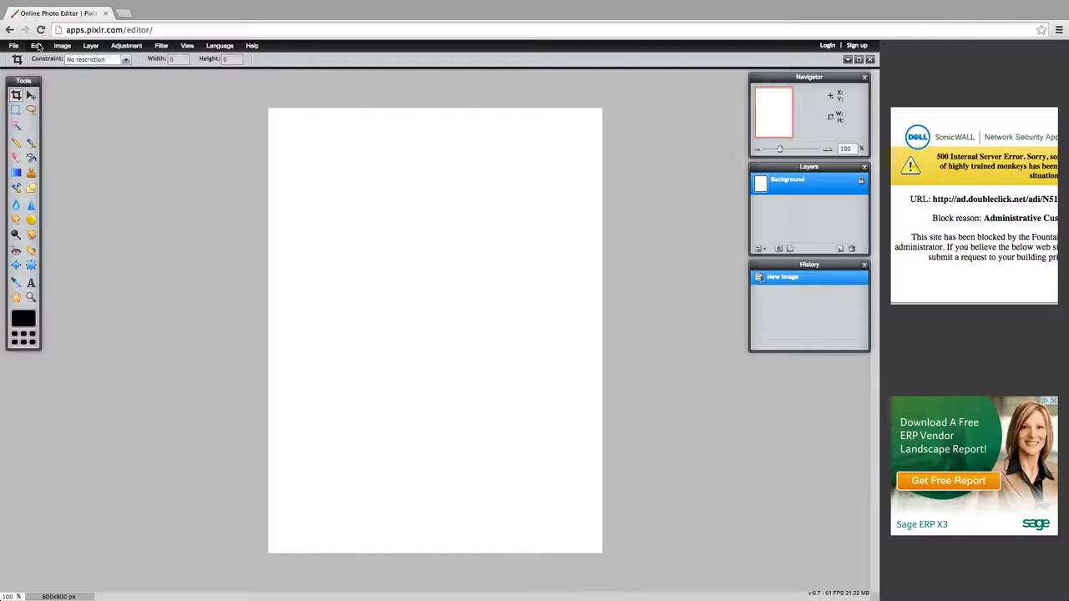
Step: Set up the Pencil tool with size 4 and the Ink type
click(16, 142)
click(162, 59)
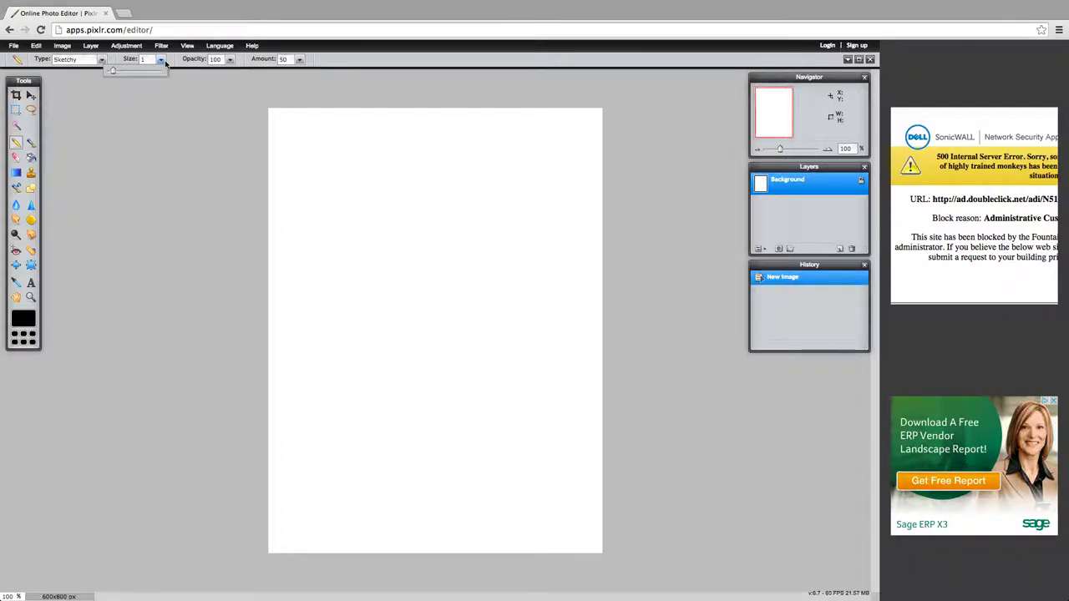
click(145, 59)
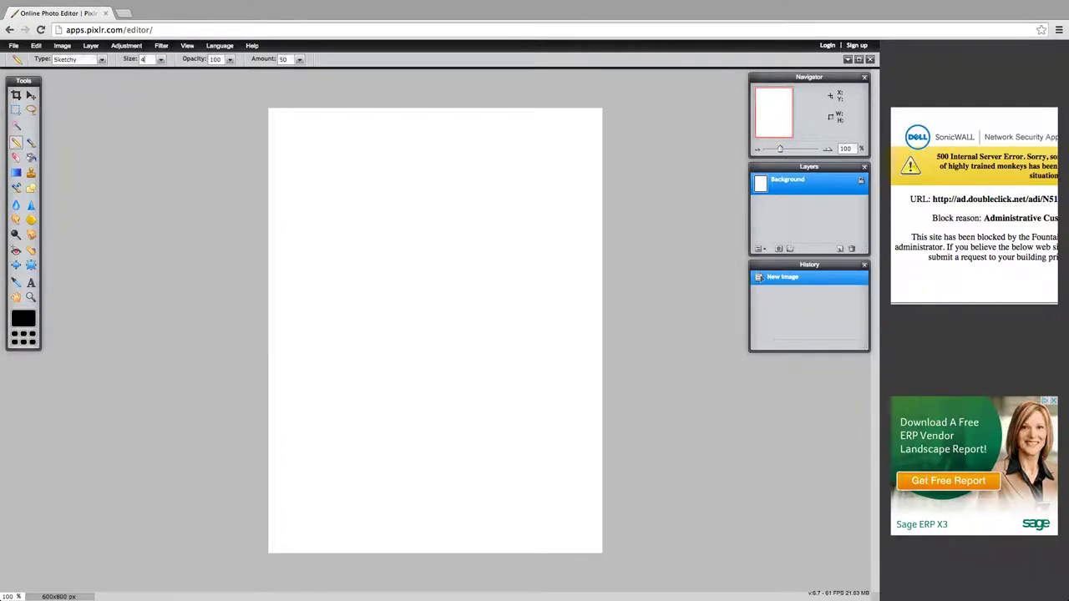
click(101, 60)
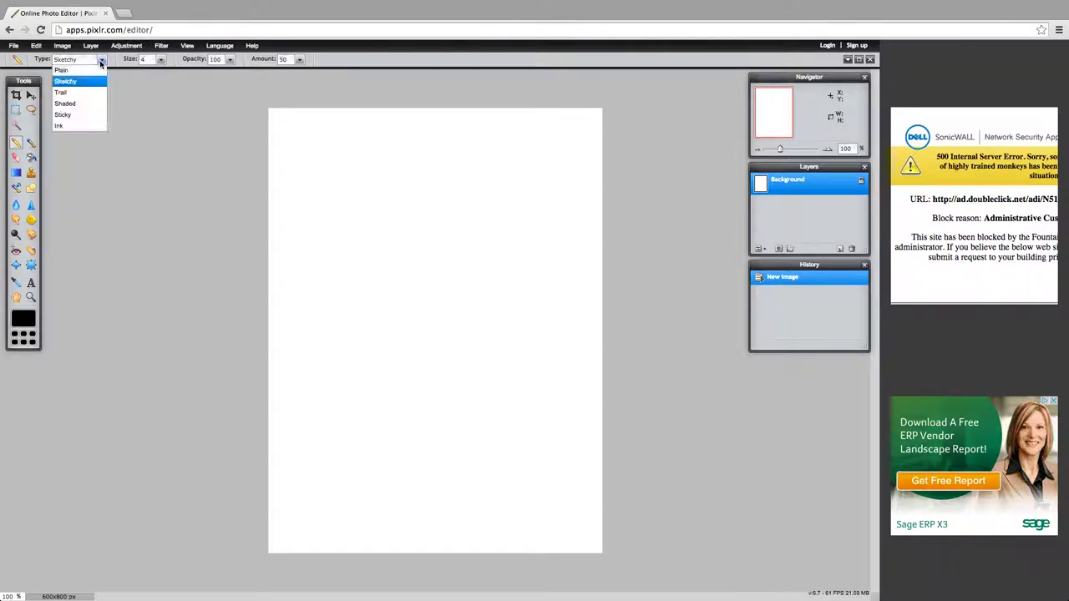
click(83, 123)
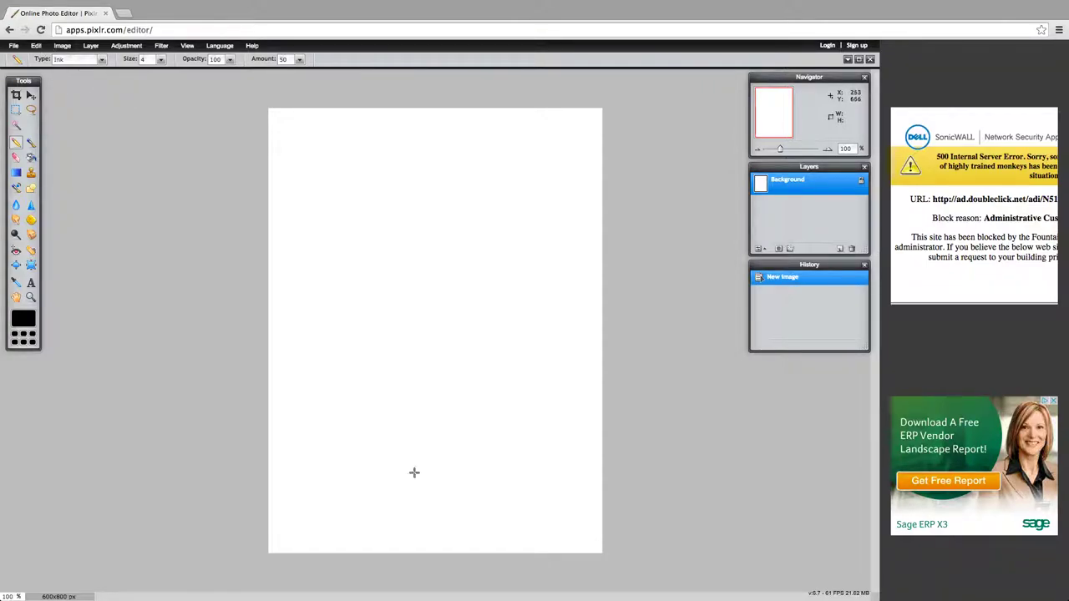
Step: Draw two jagged hill outlines across the lower canvas, meeting near its right edge, and a peaked mountain line rising from the upper outline to that edge
mouse_move(257, 502)
mouse_down()
mouse_move(353, 485)
mouse_move(380, 461)
mouse_move(385, 484)
mouse_move(400, 474)
mouse_move(429, 483)
mouse_move(434, 461)
mouse_move(455, 472)
mouse_move(484, 464)
mouse_move(500, 442)
mouse_move(506, 452)
mouse_move(540, 450)
mouse_move(603, 427)
mouse_up()
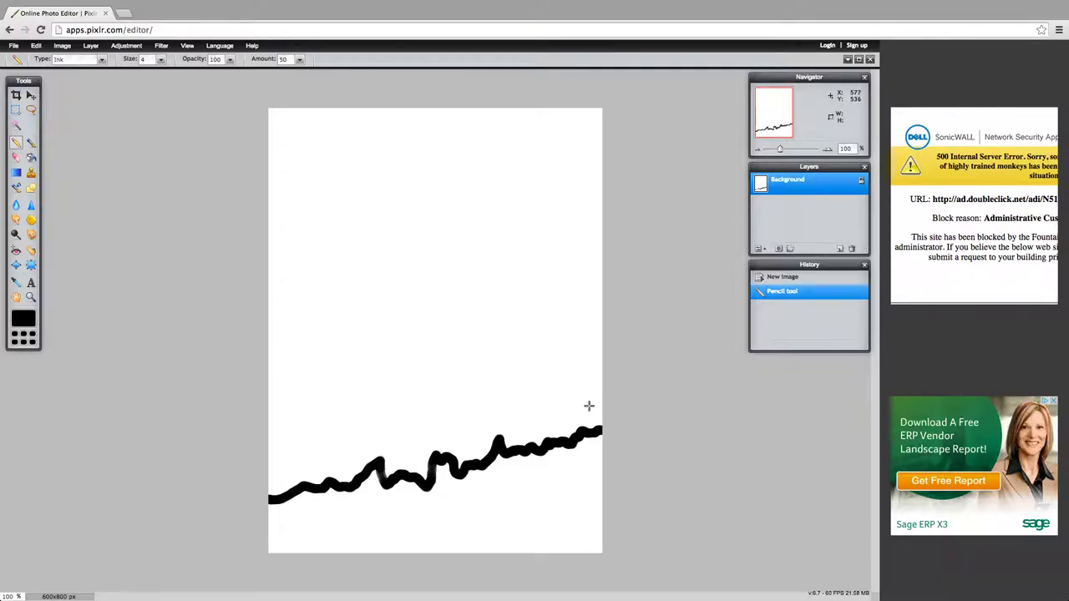
mouse_move(584, 430)
mouse_down()
mouse_move(552, 415)
mouse_move(530, 380)
mouse_move(513, 399)
mouse_move(486, 394)
mouse_move(459, 364)
mouse_move(416, 388)
mouse_move(349, 350)
mouse_move(269, 364)
mouse_move(264, 381)
mouse_move(268, 372)
mouse_up()
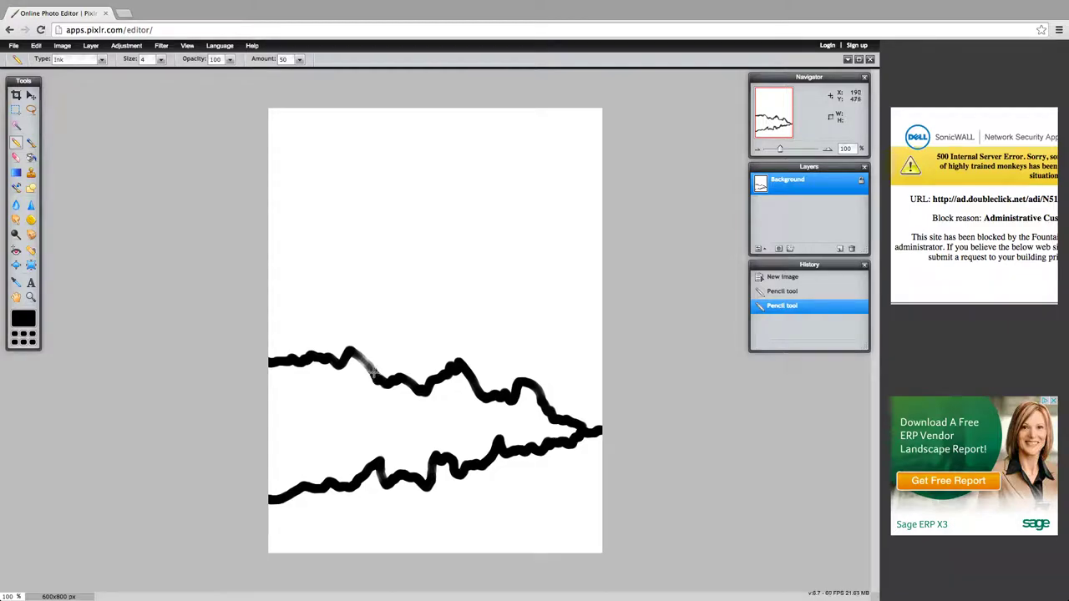
click(362, 358)
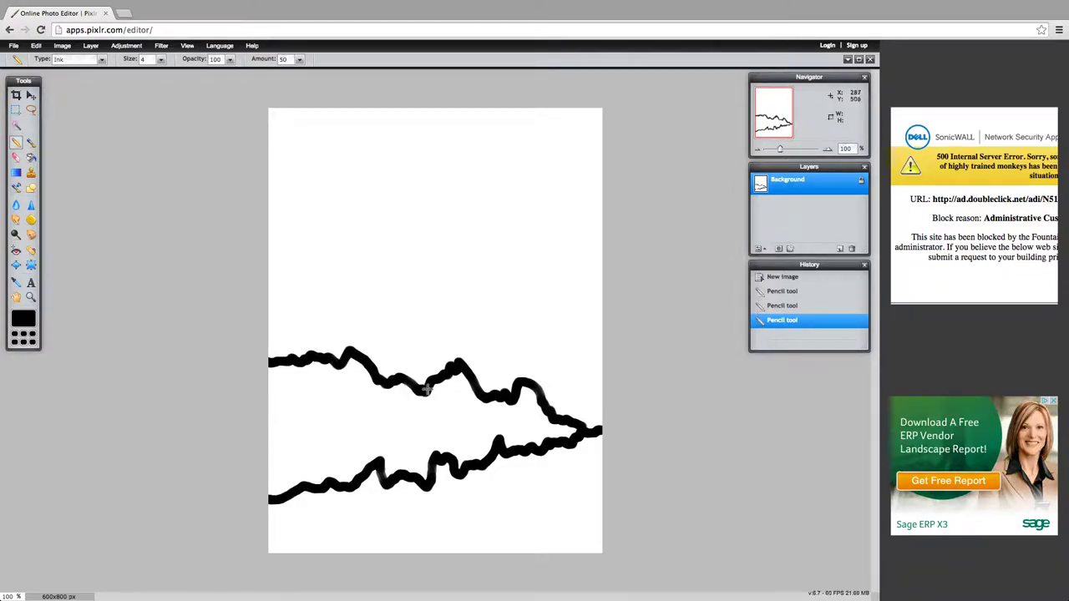
mouse_move(364, 357)
mouse_down()
mouse_move(425, 266)
mouse_move(463, 329)
mouse_move(509, 212)
mouse_move(547, 296)
mouse_move(565, 243)
mouse_move(586, 282)
mouse_move(615, 247)
mouse_up()
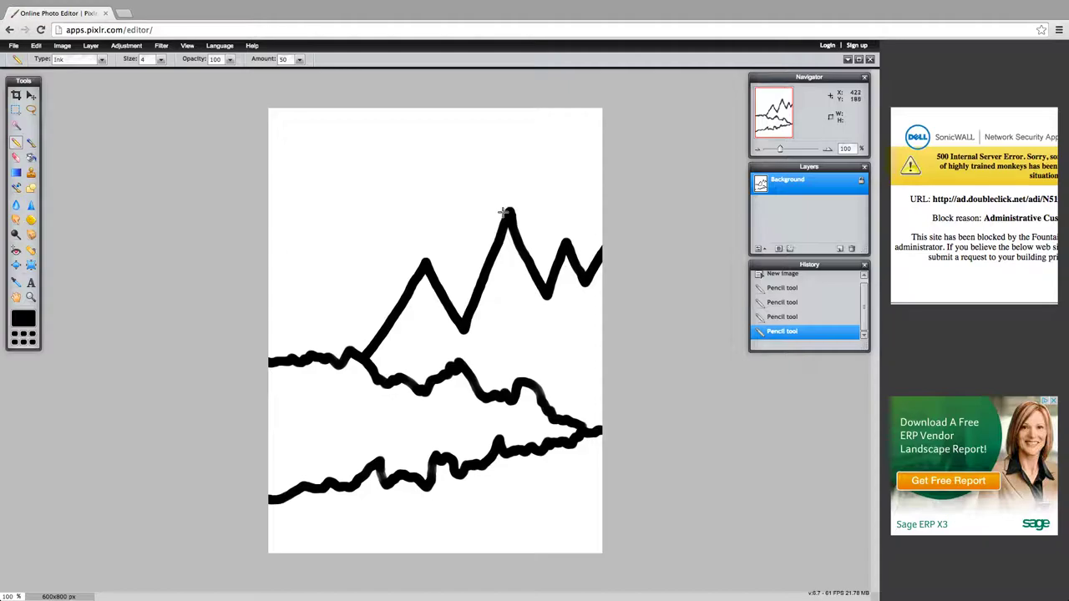
mouse_move(497, 213)
mouse_down()
mouse_move(414, 210)
mouse_move(428, 174)
mouse_move(397, 162)
mouse_move(311, 180)
mouse_move(305, 186)
mouse_move(335, 197)
mouse_move(332, 211)
mouse_move(263, 215)
mouse_up()
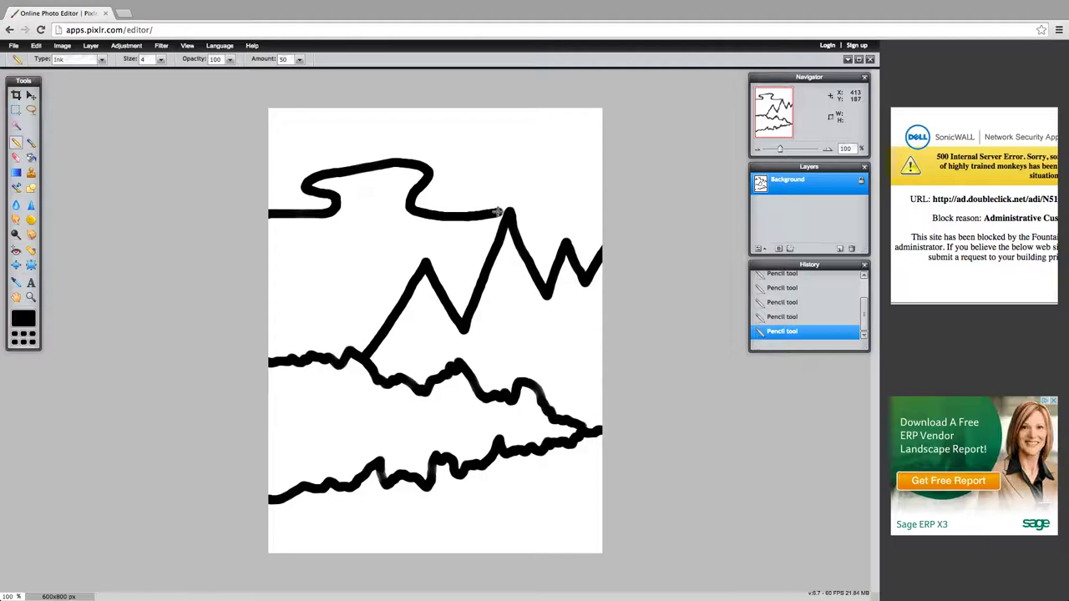
drag(501, 211, 503, 219)
click(38, 46)
click(39, 58)
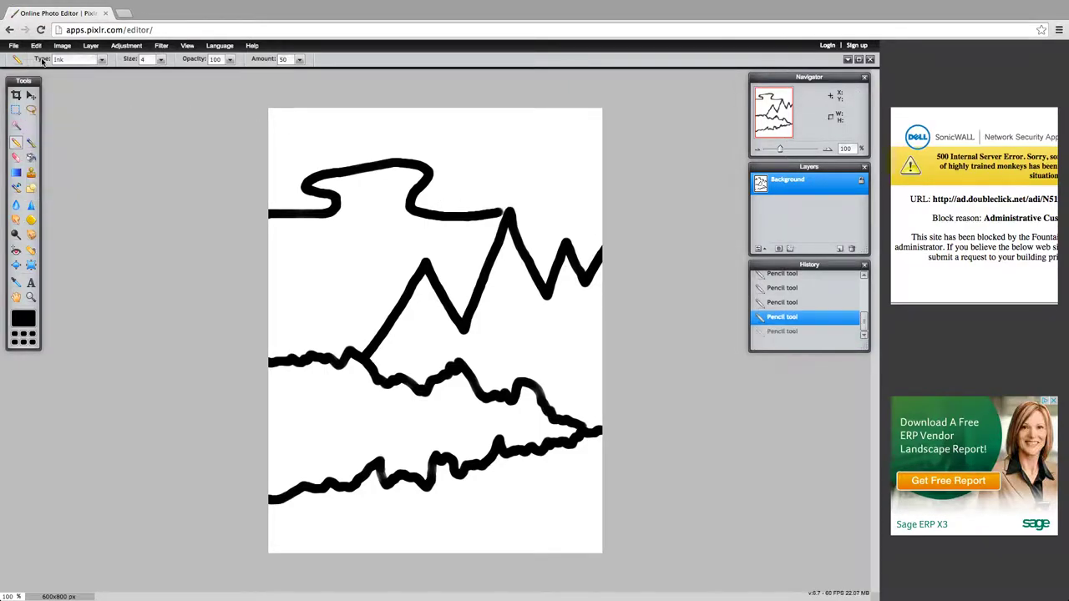
click(37, 46)
click(39, 59)
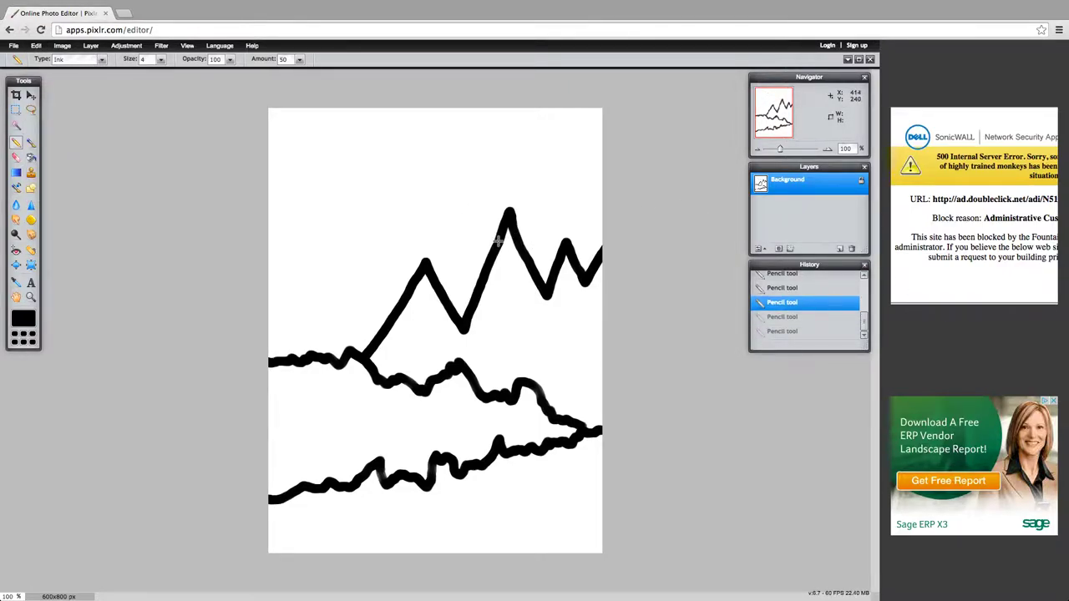
Step: Draw a rear mountain outline with two tall peaks from the highest front peak's slope to the canvas's left edge
mouse_move(497, 243)
mouse_down()
mouse_move(456, 180)
mouse_move(438, 186)
mouse_move(386, 246)
mouse_move(316, 157)
mouse_move(267, 240)
mouse_up()
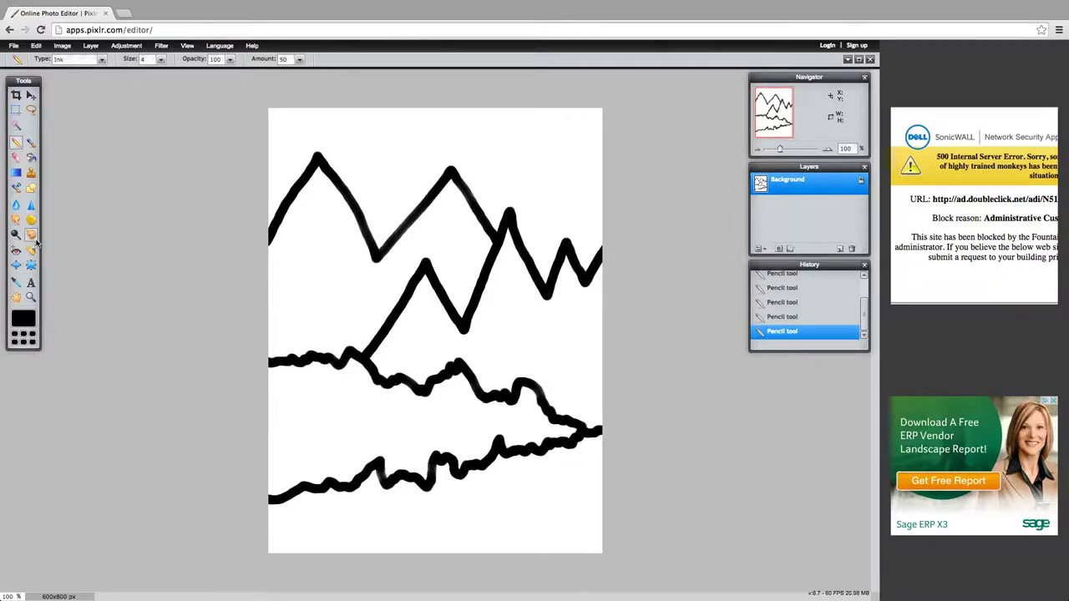
Step: Choose dark navy #0d1f3b as the main color and fill the lowest hill area with the Paint bucket
click(24, 317)
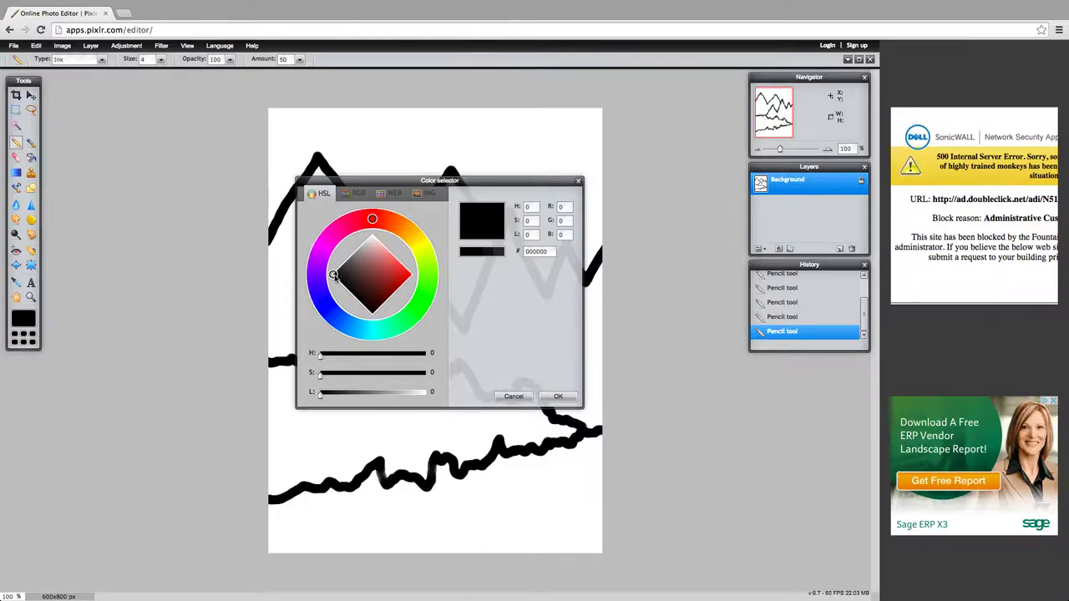
mouse_move(372, 220)
mouse_down()
mouse_move(350, 227)
mouse_move(330, 305)
mouse_move(408, 326)
mouse_move(398, 225)
mouse_move(334, 239)
mouse_move(393, 331)
mouse_move(426, 281)
mouse_move(428, 255)
mouse_move(383, 330)
mouse_move(338, 323)
mouse_up()
mouse_move(333, 278)
mouse_down()
mouse_move(368, 262)
mouse_move(369, 277)
mouse_move(353, 287)
mouse_move(372, 297)
mouse_up()
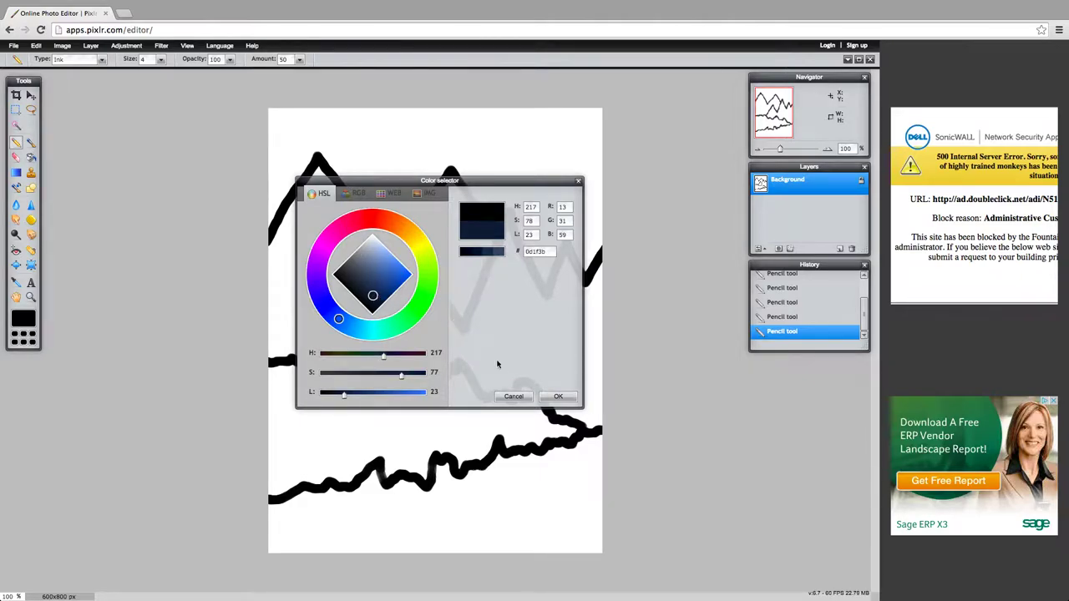
click(554, 396)
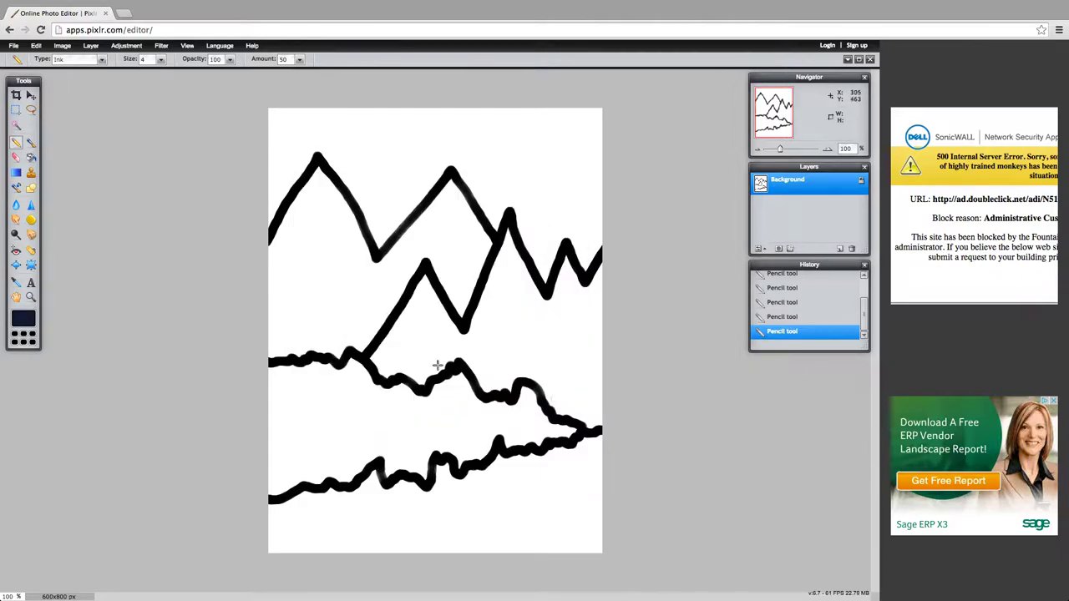
click(31, 158)
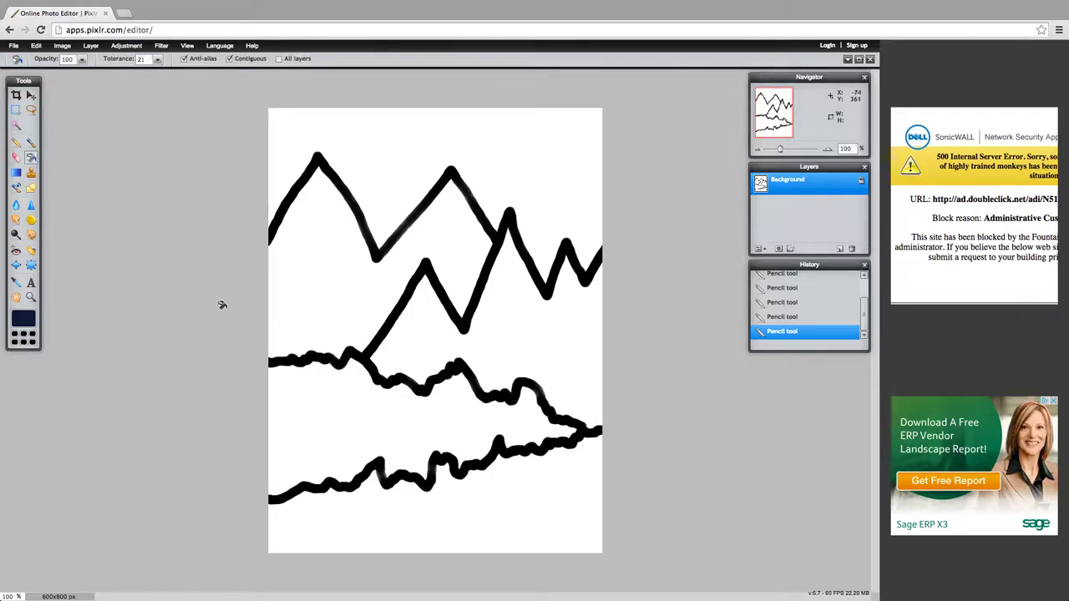
click(465, 502)
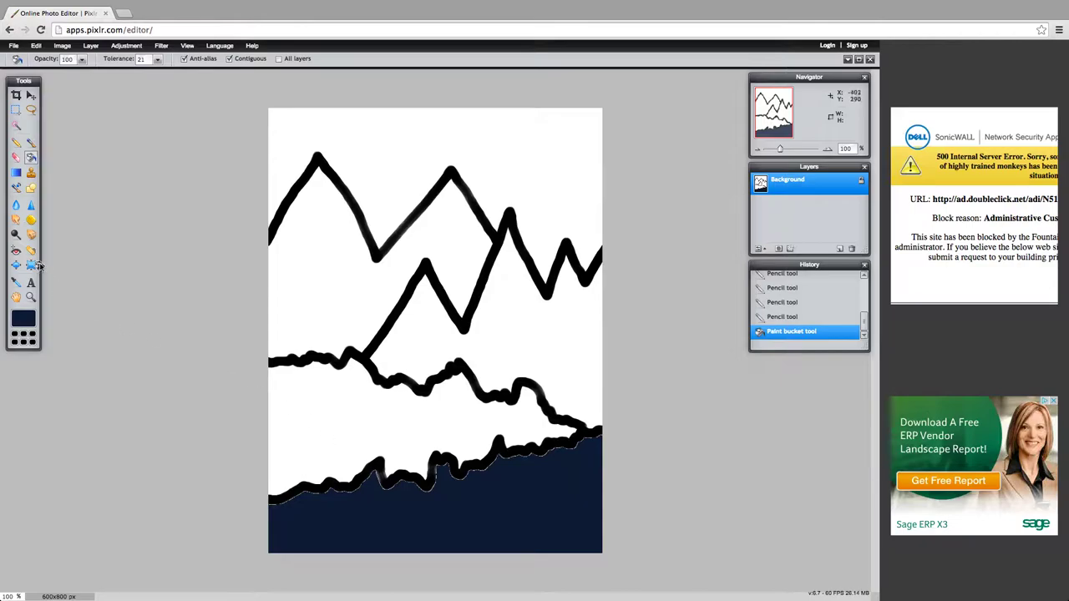
Step: Raise the main color's lightness to 50 and fill the second hill area above the navy foreground
click(29, 319)
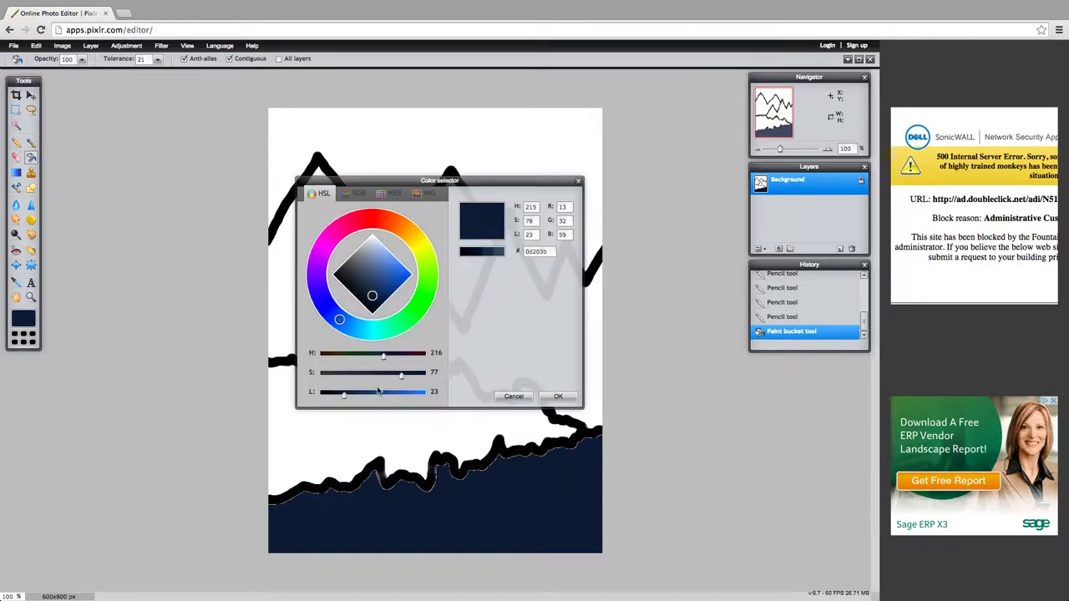
drag(344, 398, 373, 398)
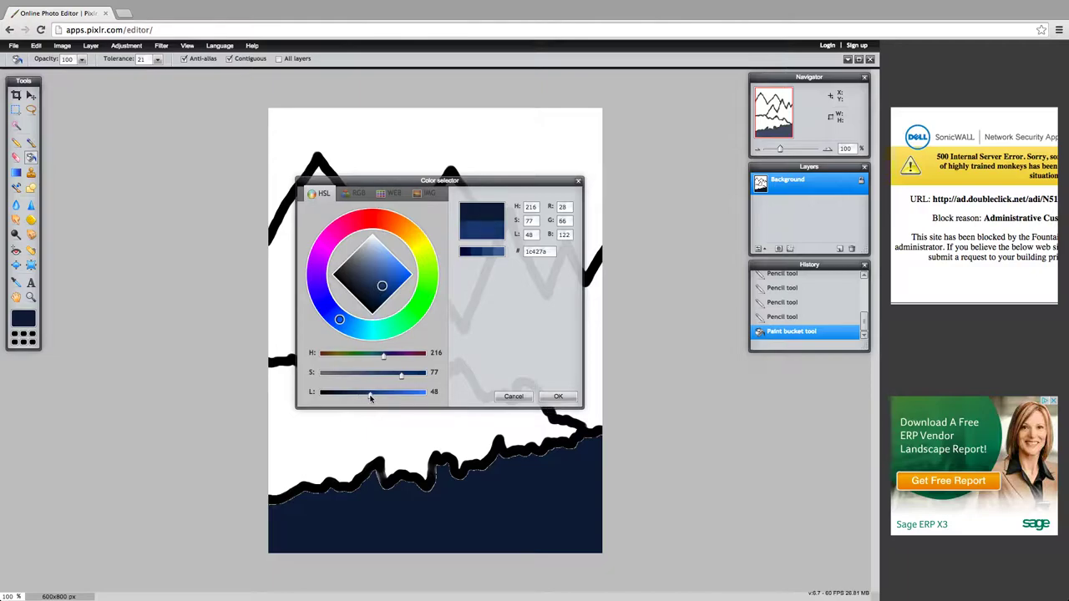
click(558, 397)
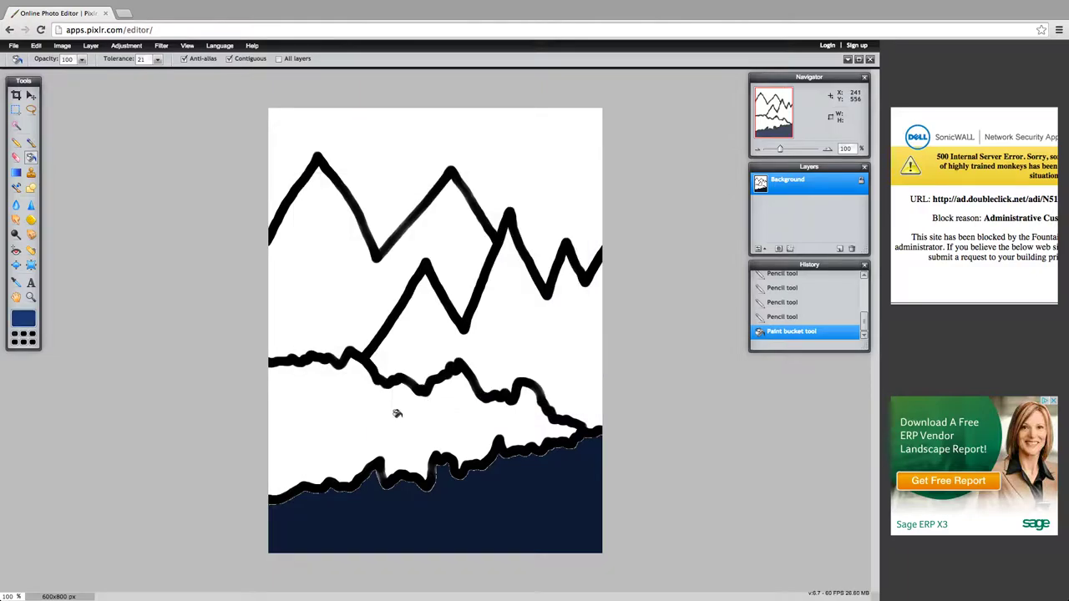
click(399, 413)
Step: Raise the main color's lightness to 67 and fill the front mountain range on the right side of the canvas
click(18, 323)
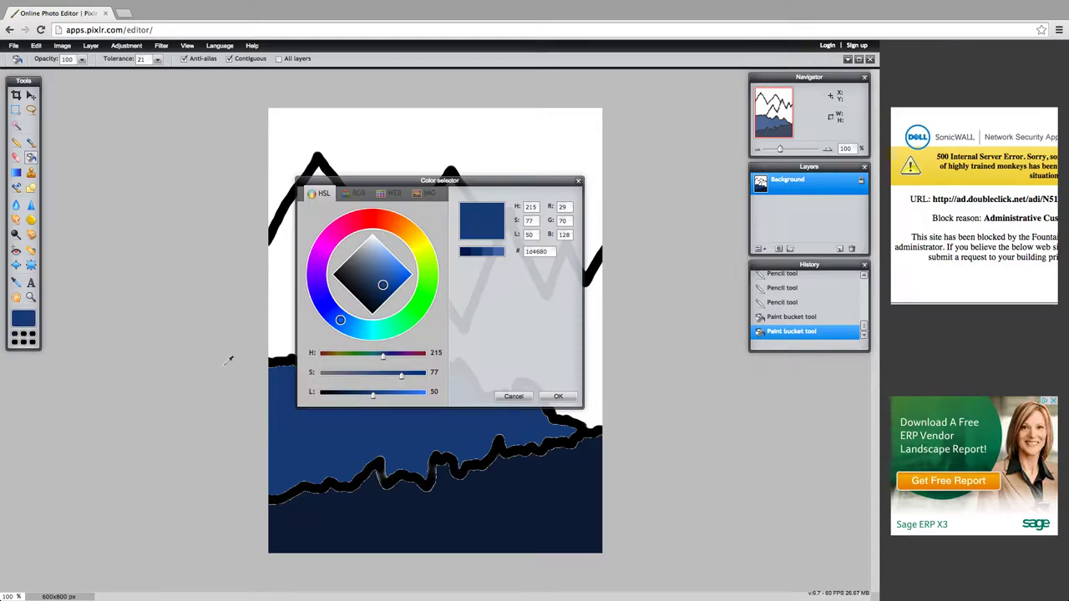
drag(374, 401, 398, 406)
click(552, 401)
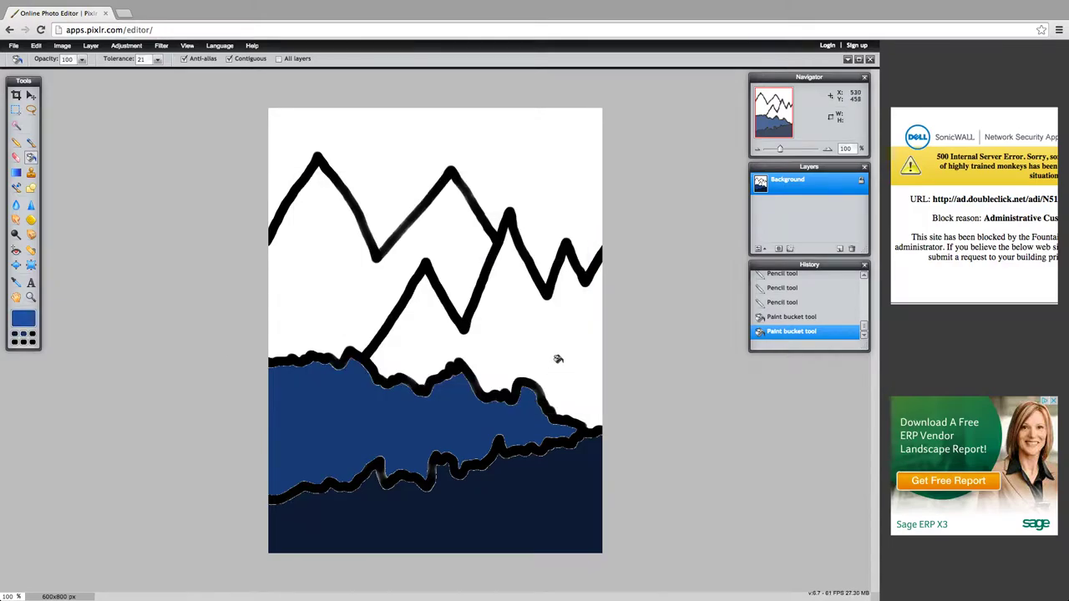
click(556, 357)
Step: Raise the main color's lightness to 84 and fill the rear two-peaked mountains
click(35, 321)
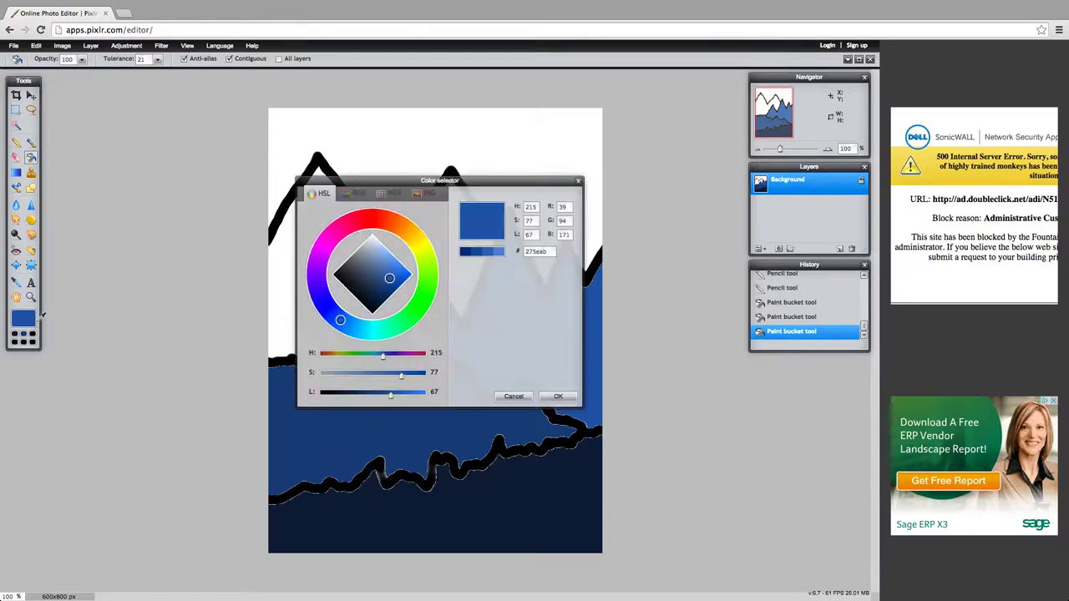
drag(392, 398, 409, 397)
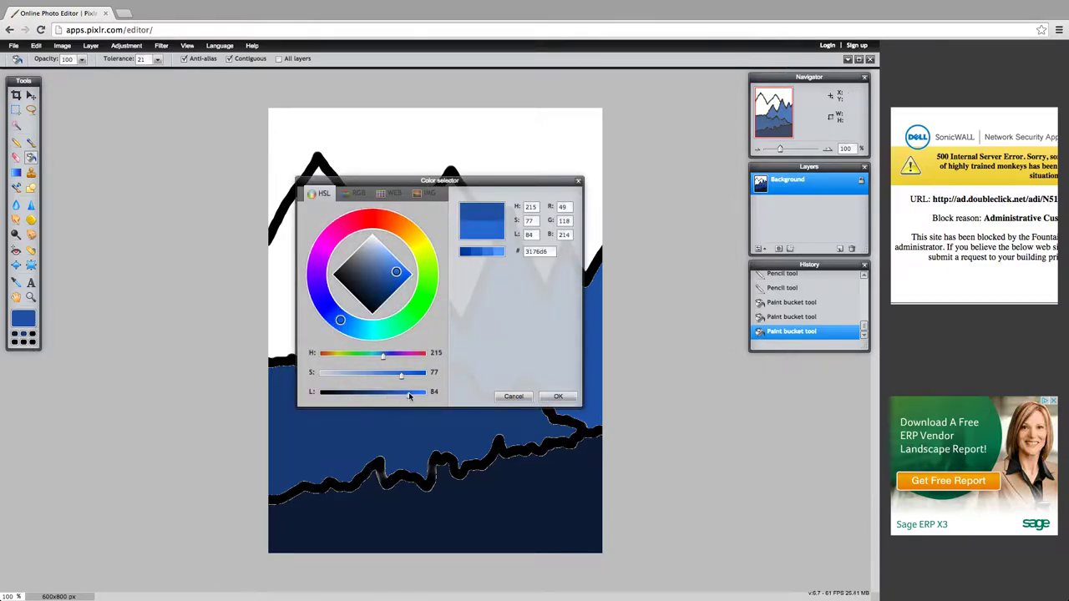
click(558, 396)
click(326, 269)
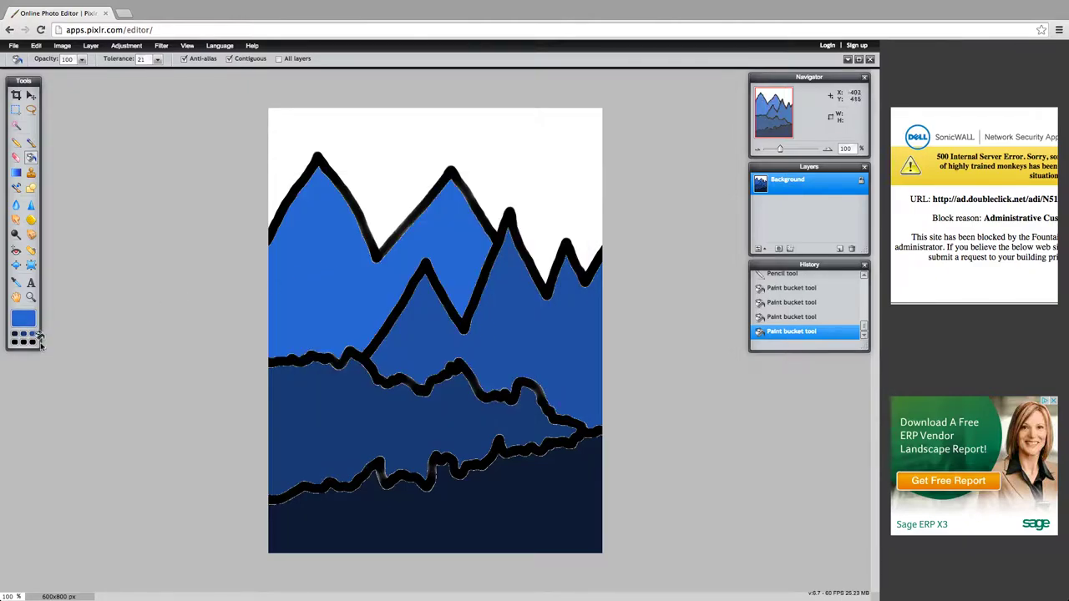
Step: Raise the main color's lightness to 100 and fill the white sky above the mountains
click(33, 322)
drag(409, 396, 440, 399)
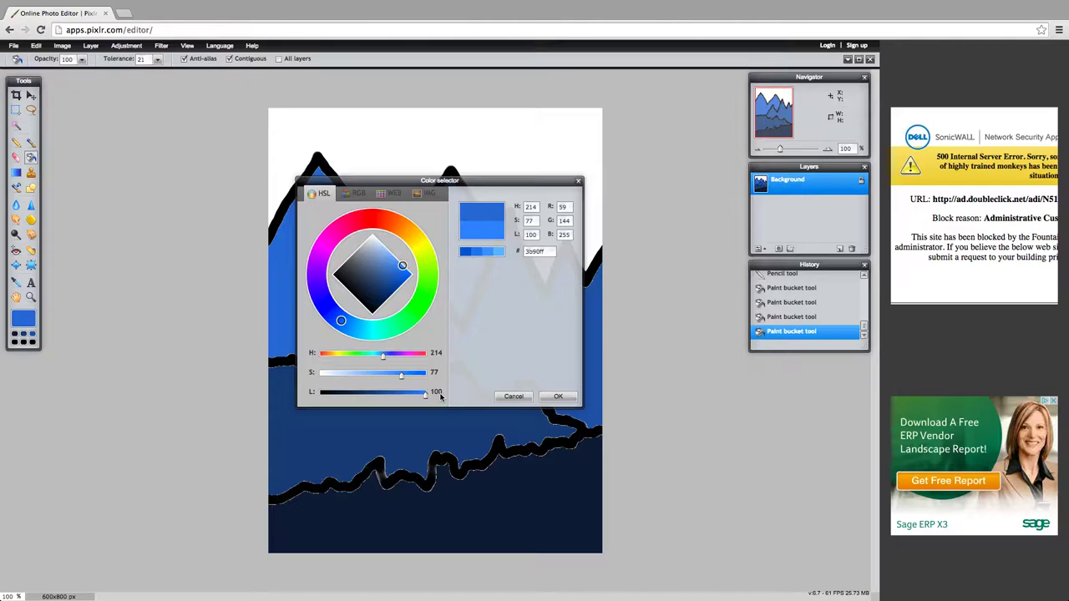
click(555, 397)
click(489, 169)
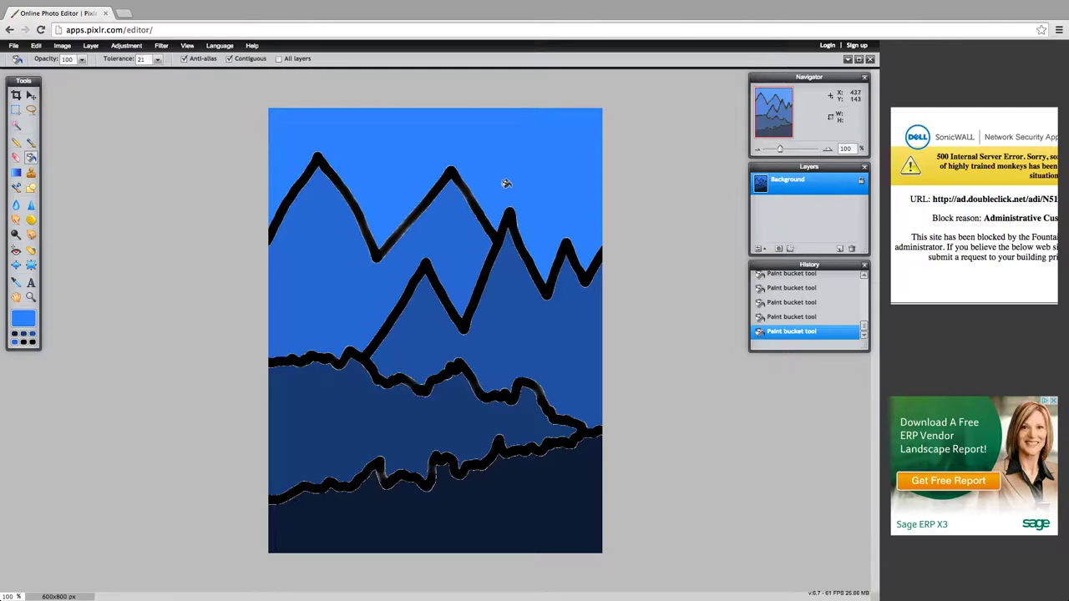
Step: Start saving the image to the computer and replace its default name with YourName
click(13, 47)
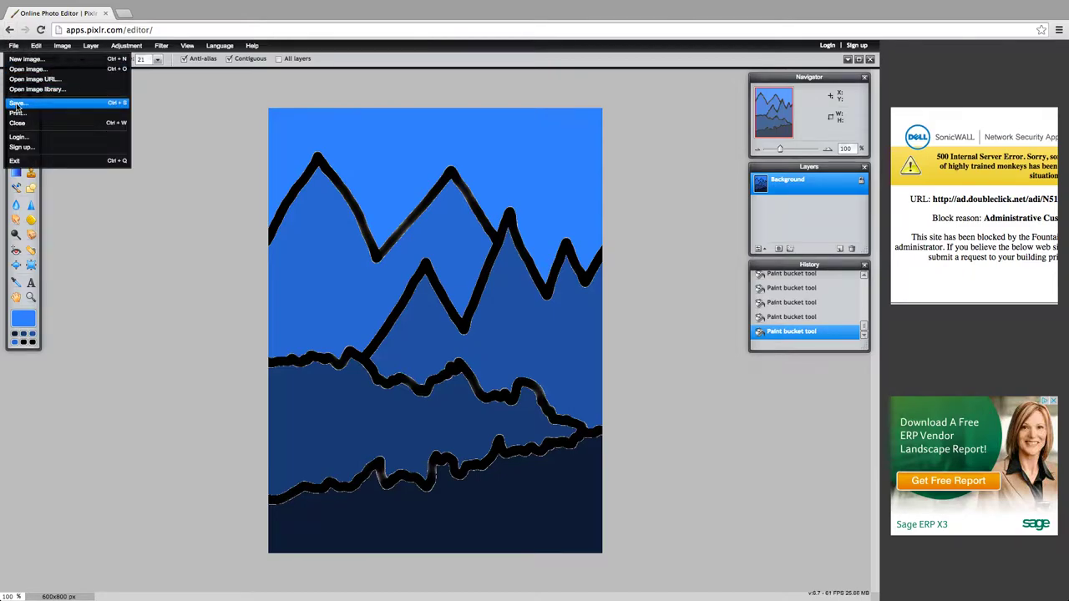
click(18, 103)
click(474, 258)
key(BackSpace)
key(BackSpace)
key(BackSpace)
key(BackSpace)
key(BackSpace)
key(BackSpace)
key(BackSpace)
key(BackSpace)
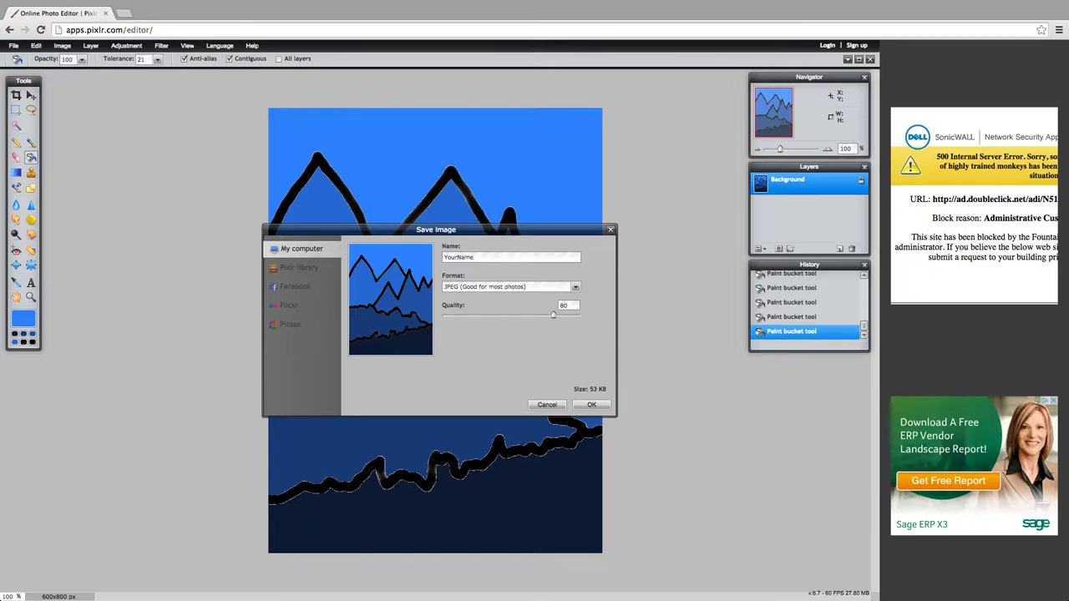
Step: Rename the image to the author's surname followed by AbsractLandscape and accept the JPEG save settings
key(BackSpace)
key(BackSpace)
key(BackSpace)
key(BackSpace)
key(BackSpace)
key(BackSpace)
key(BackSpace)
key(BackSpace)
text(SchroederAbsractLandscape)
click(591, 406)
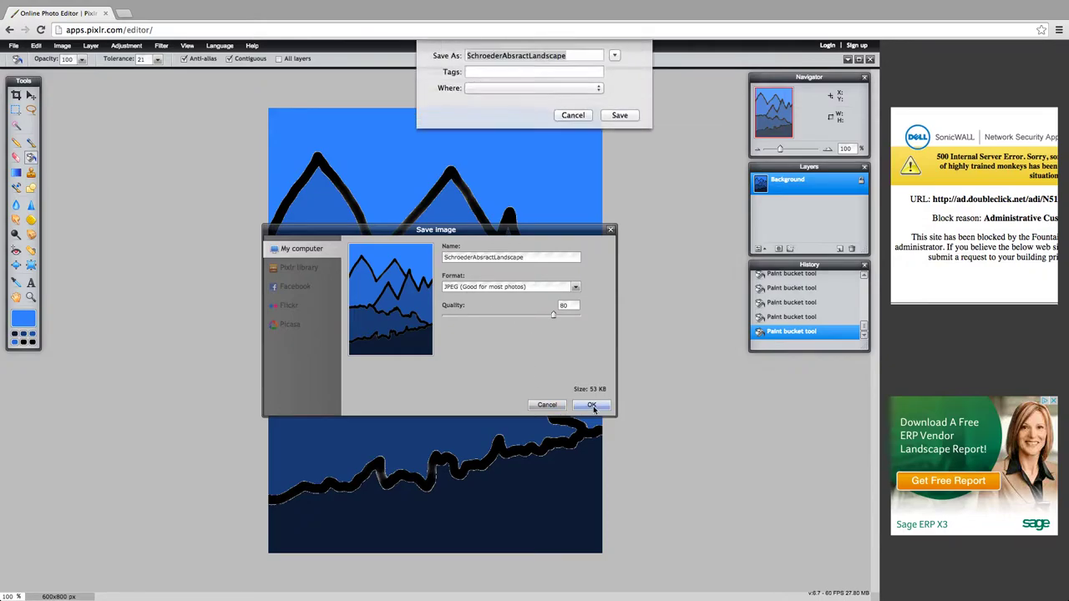
Step: Keep Desktop as the destination folder and save the image file there
click(581, 94)
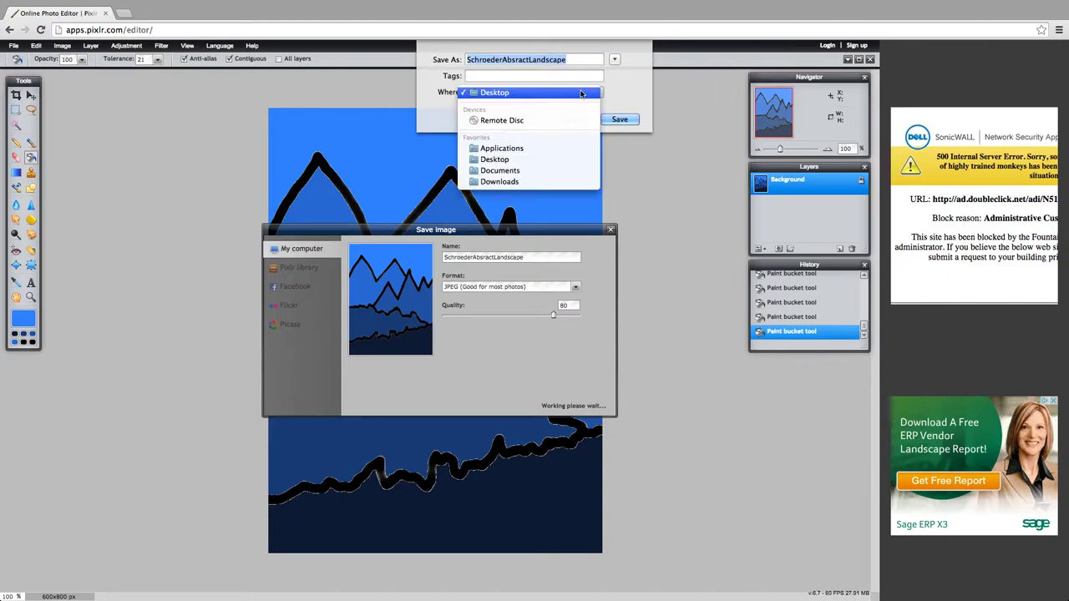
click(581, 94)
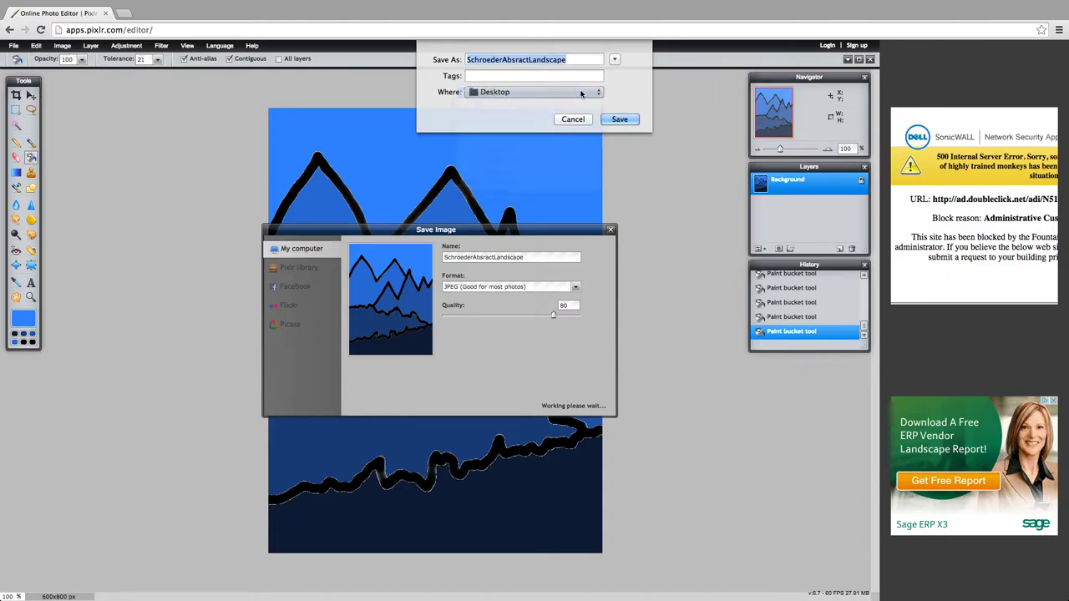
click(619, 119)
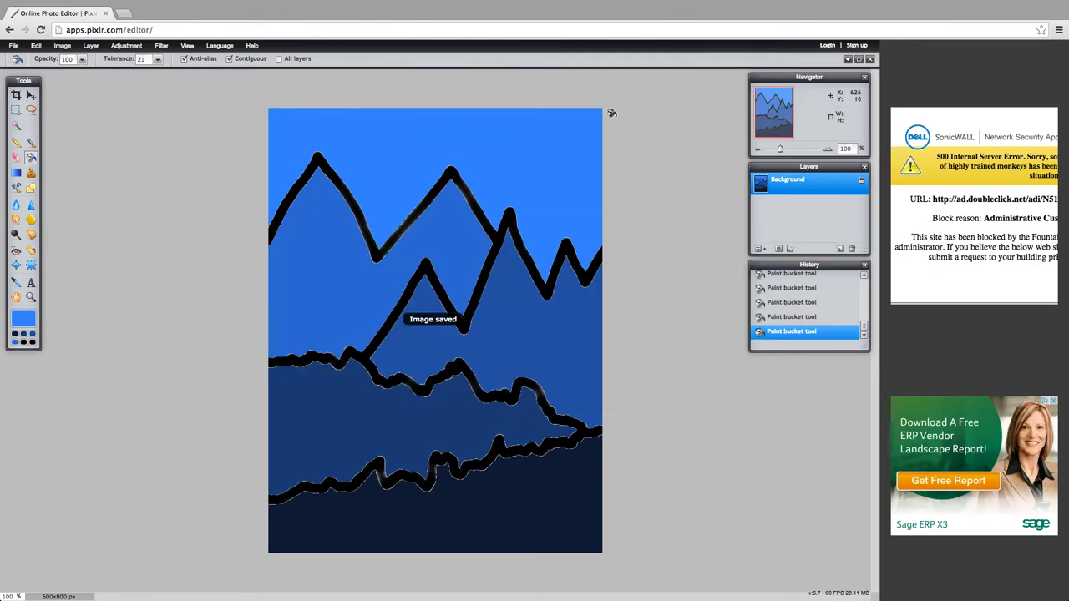